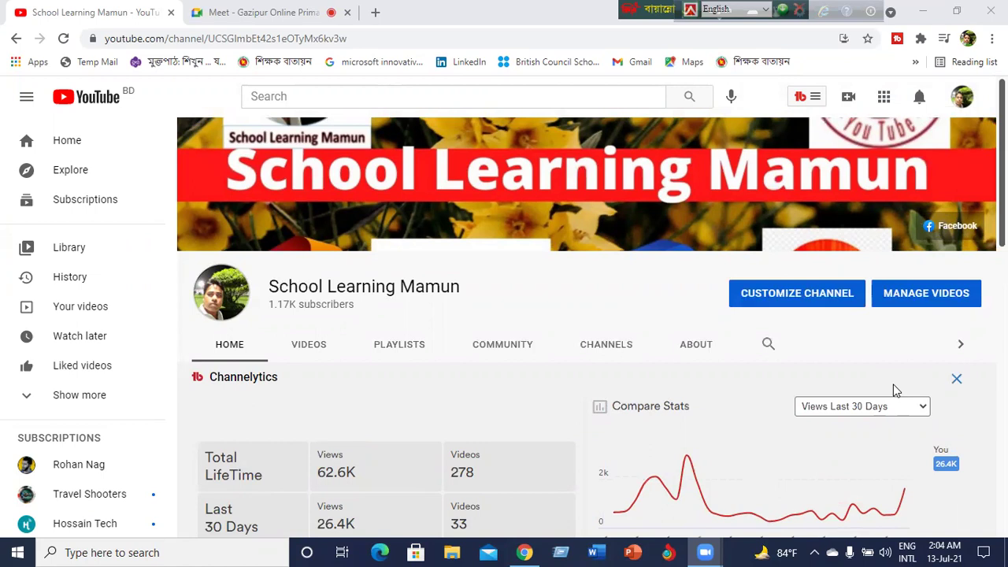
# - Leave the browser's Meet call and open the Zoom folder inside Documents in File Explorer
pyautogui.click(299, 15)
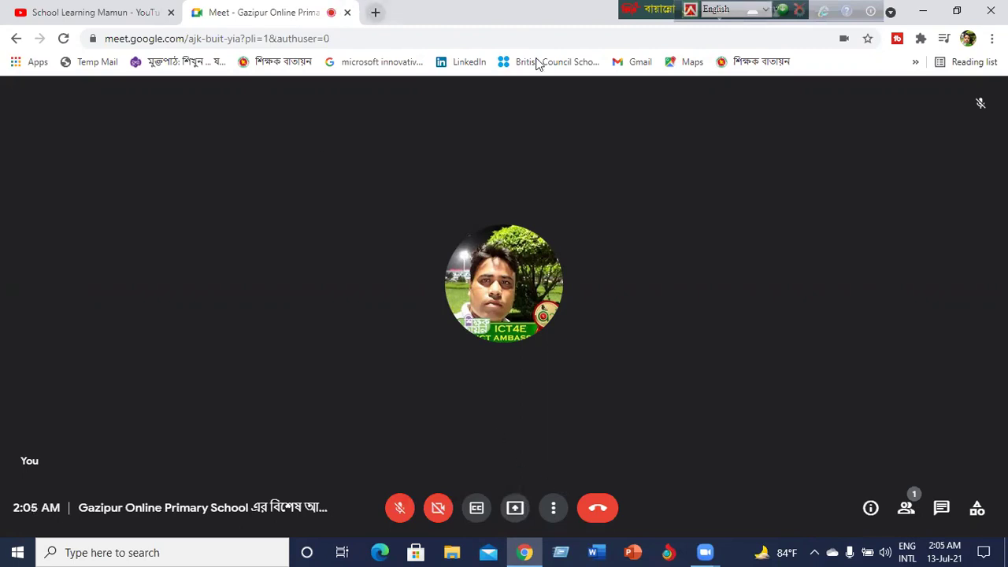
pyautogui.click(923, 12)
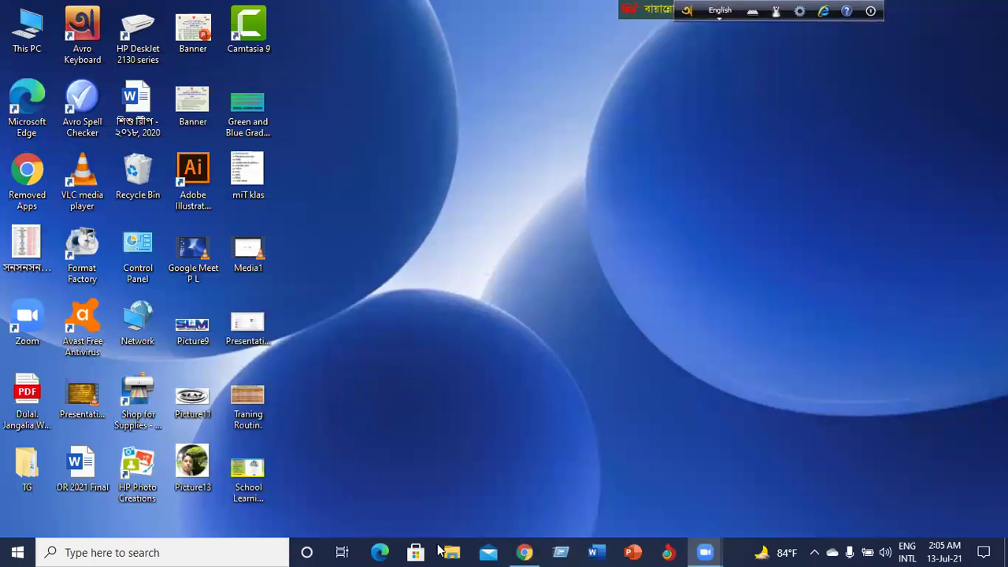
pyautogui.click(26, 41)
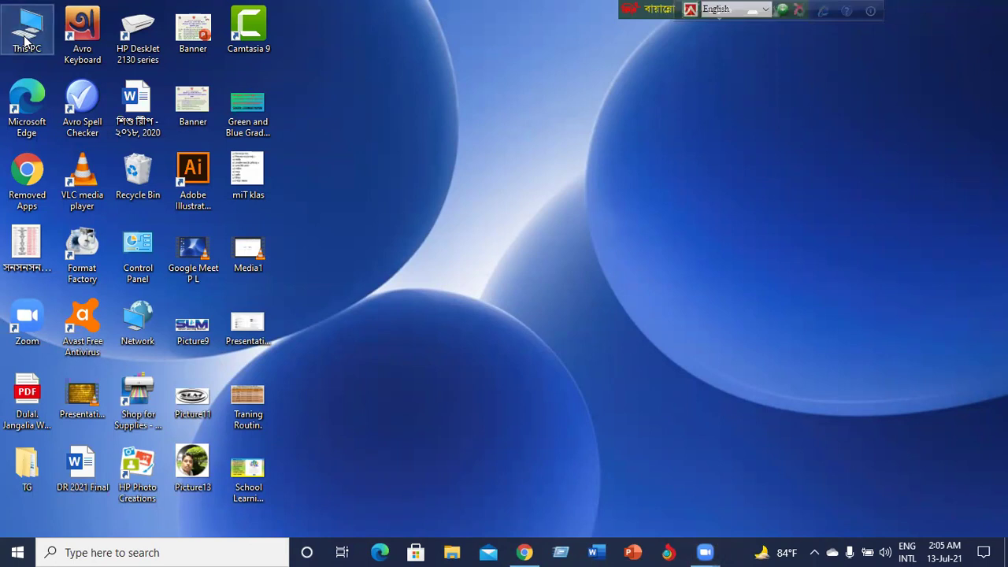
pyautogui.doubleClick(26, 41)
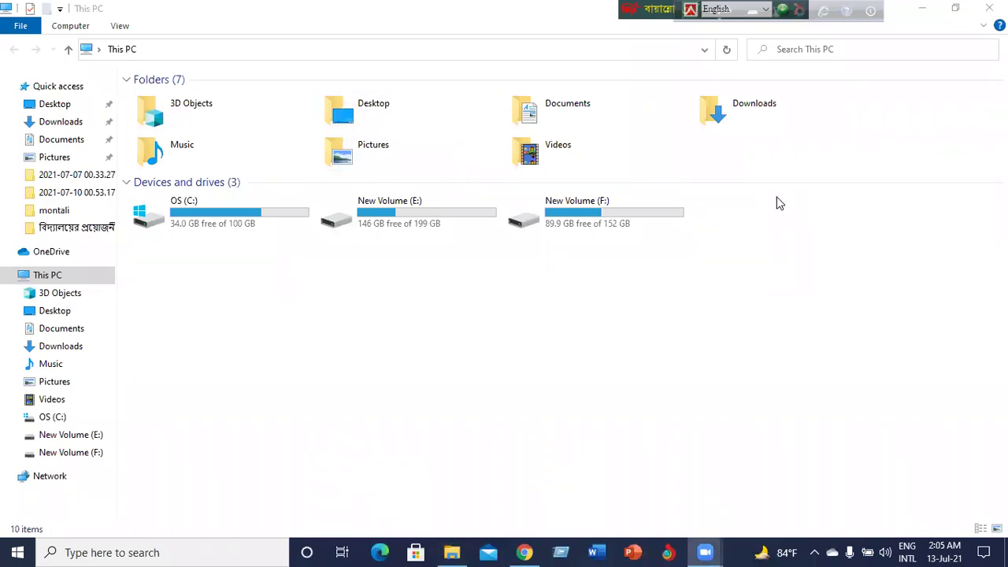
pyautogui.doubleClick(551, 115)
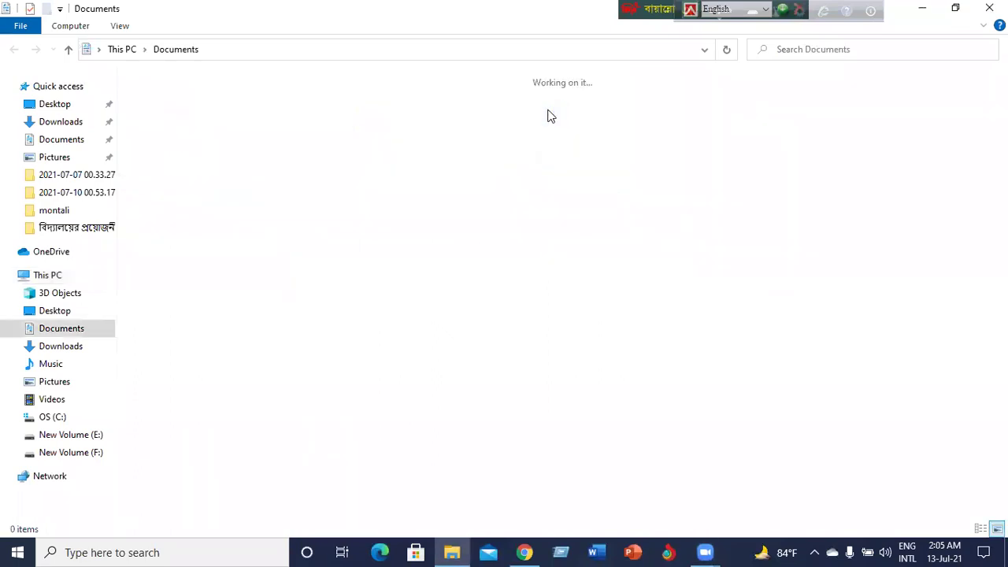
pyautogui.doubleClick(482, 126)
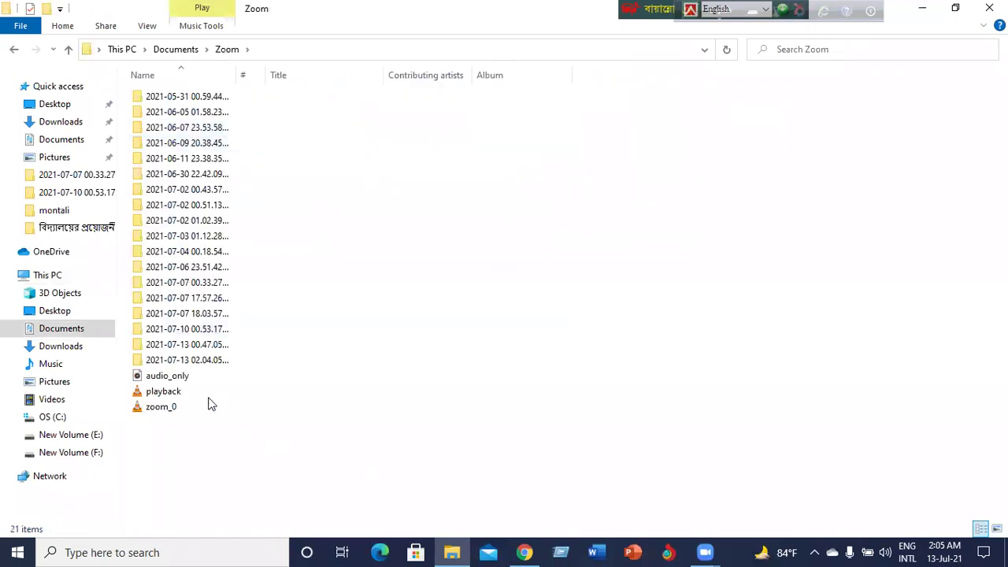
pyautogui.doubleClick(198, 360)
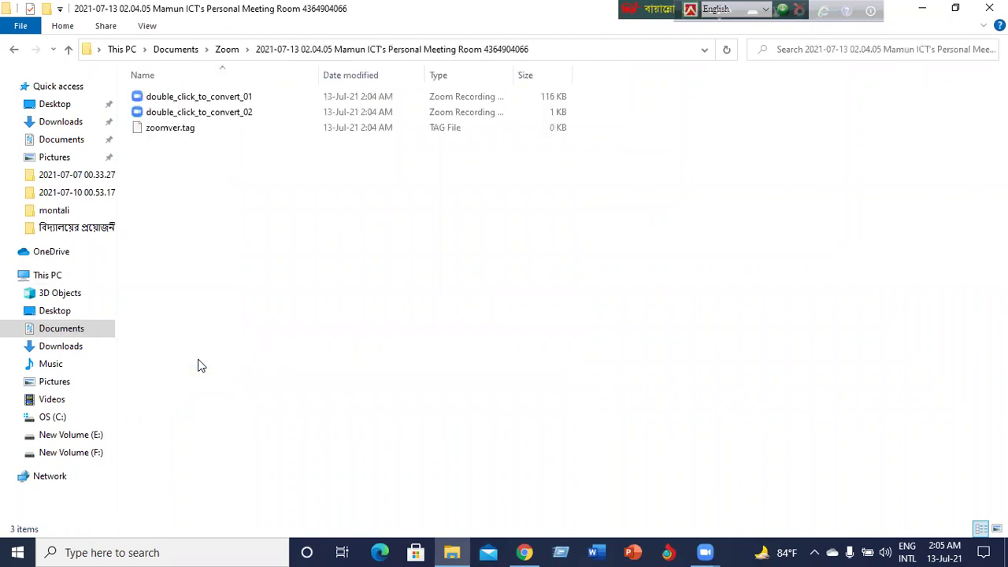
pyautogui.rightClick(313, 257)
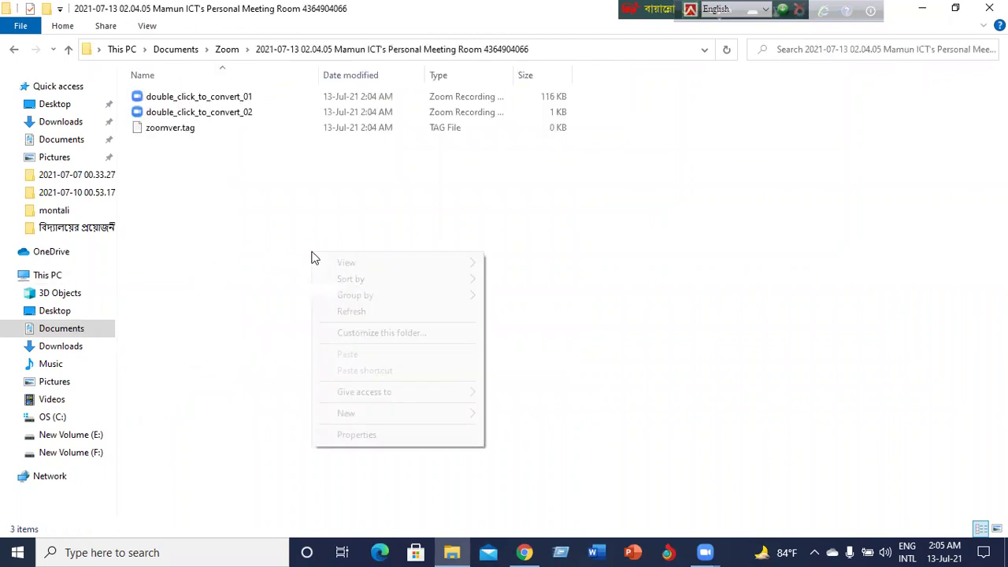
pyautogui.click(378, 312)
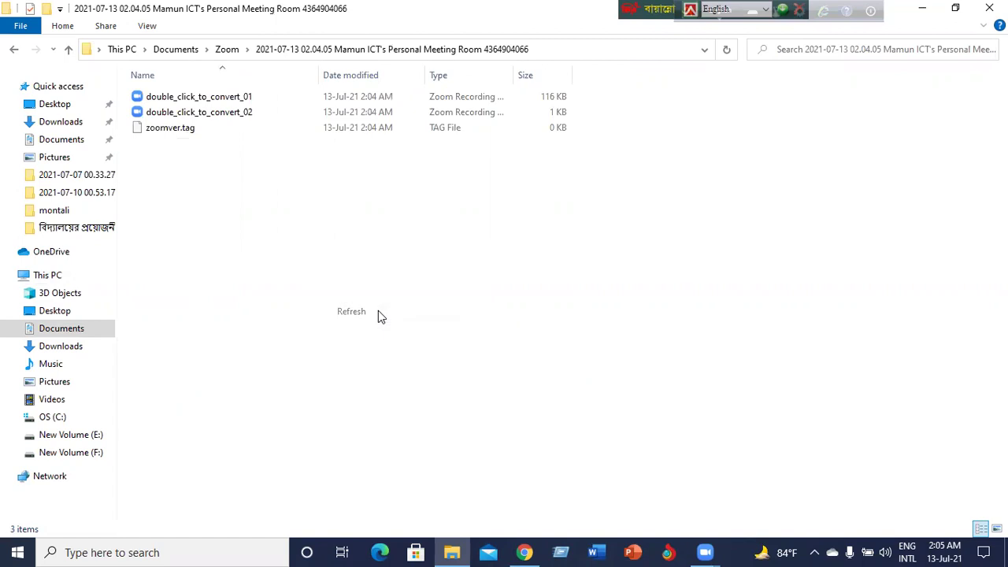
pyautogui.click(14, 50)
# - Open the Zoom recording folder dated 2021-07-13 00.47.05
pyautogui.doubleClick(214, 346)
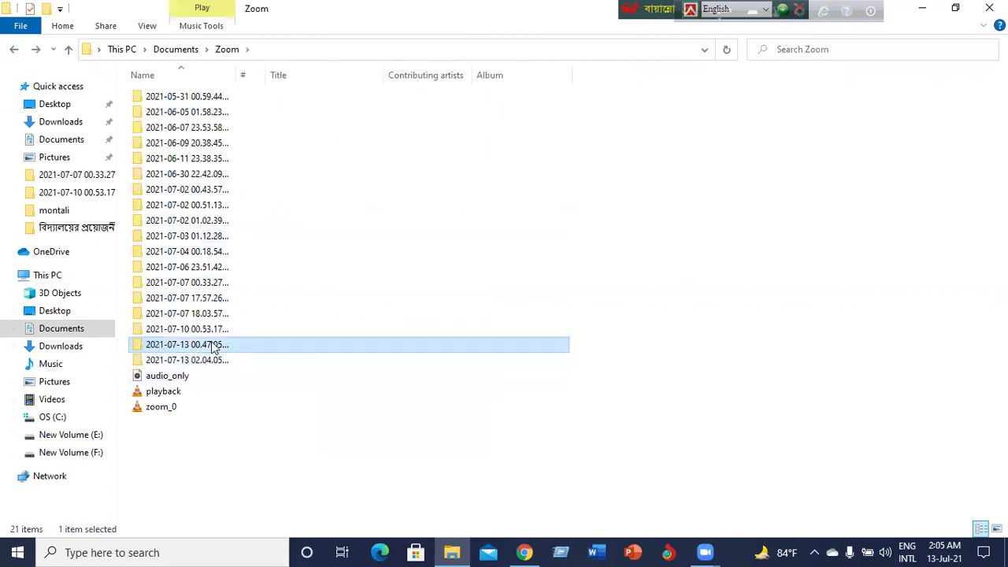
pyautogui.doubleClick(158, 131)
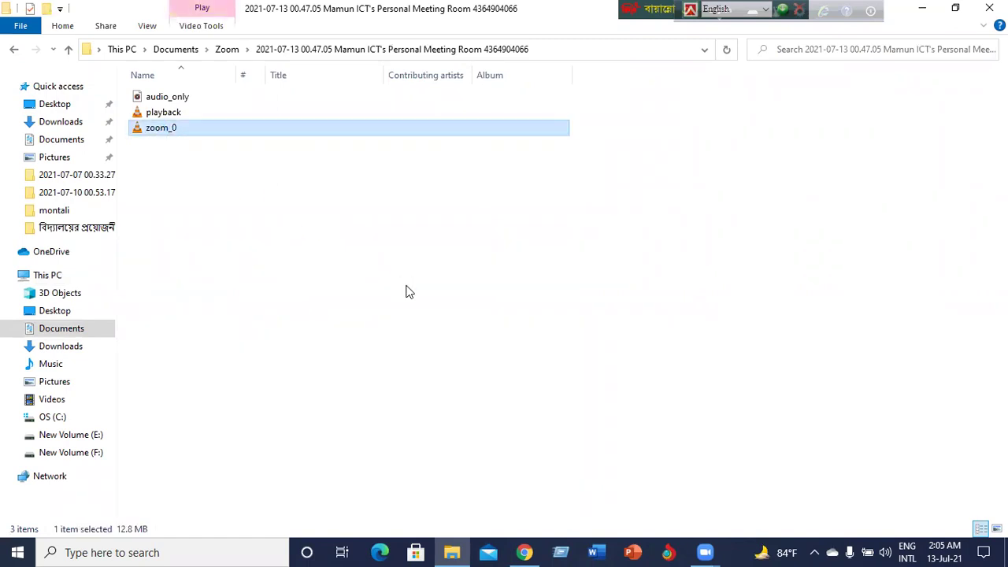
pyautogui.click(409, 292)
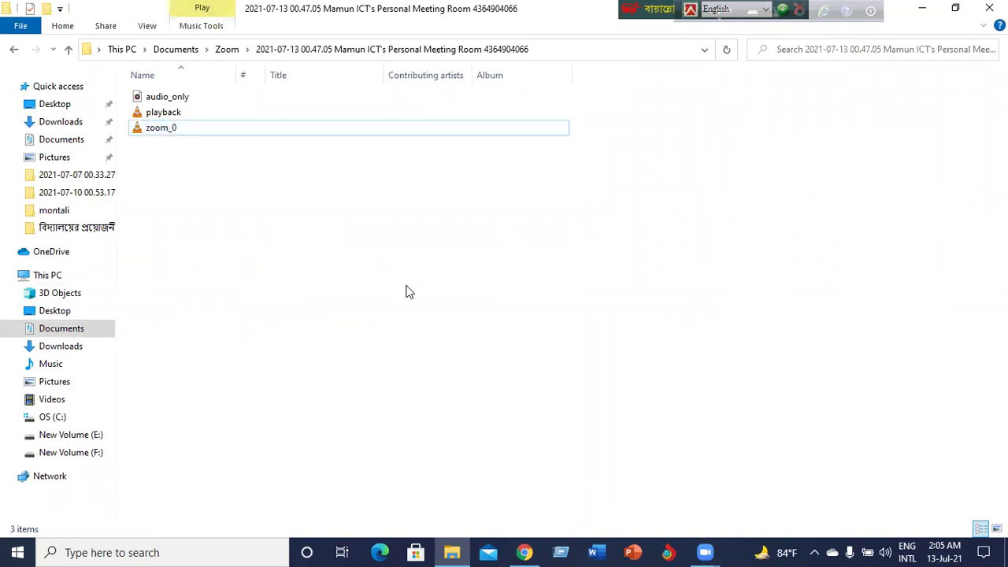
# - Open the properties of the zoom_0 video and check its security and details before returning to the general information
pyautogui.click(189, 133)
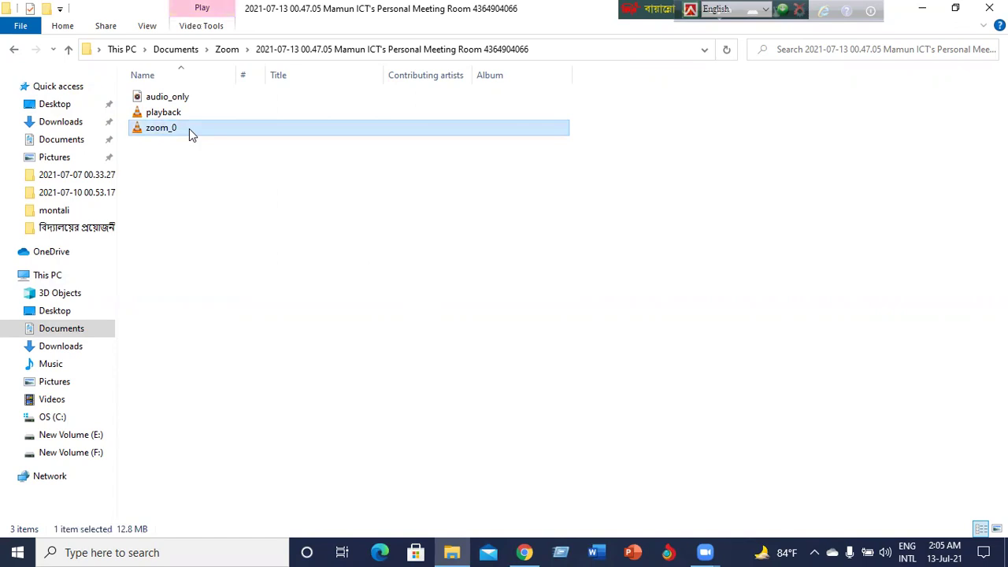
pyautogui.rightClick(196, 135)
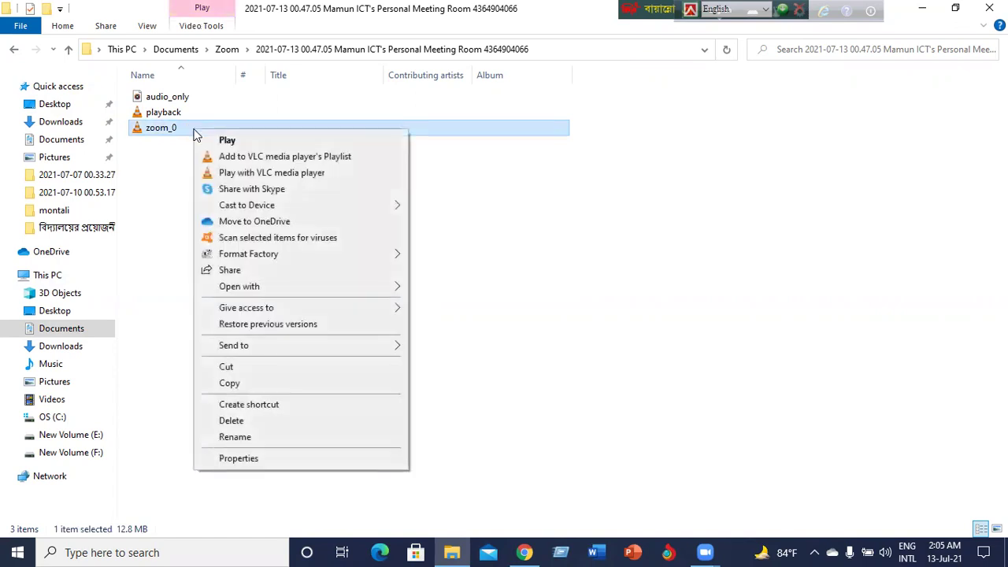
pyautogui.click(267, 460)
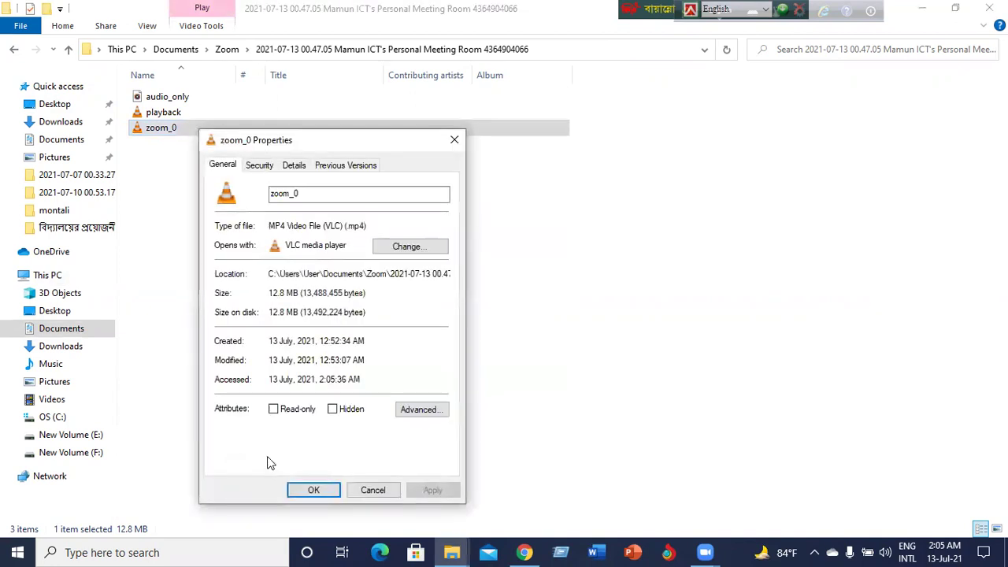
pyautogui.click(260, 164)
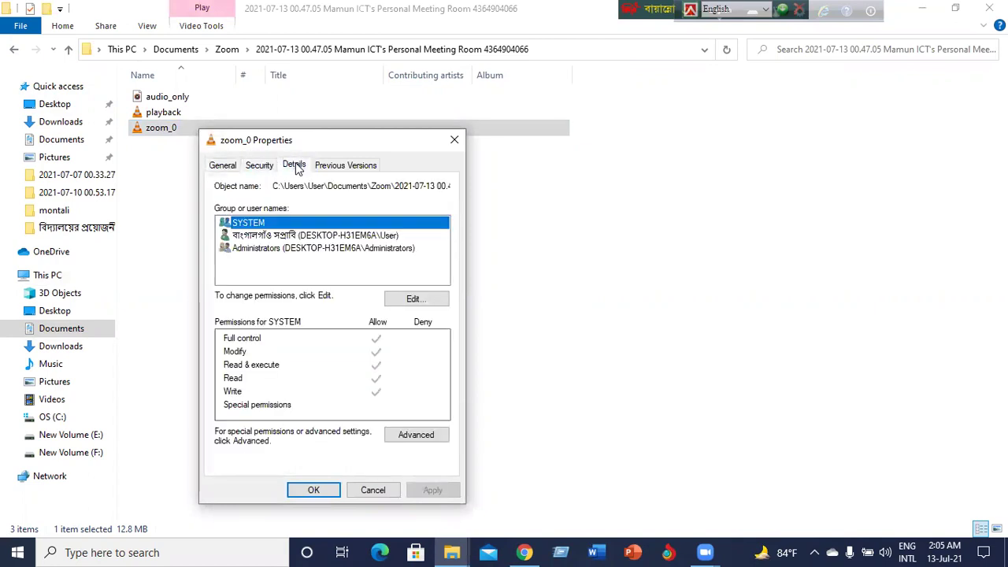
pyautogui.click(293, 165)
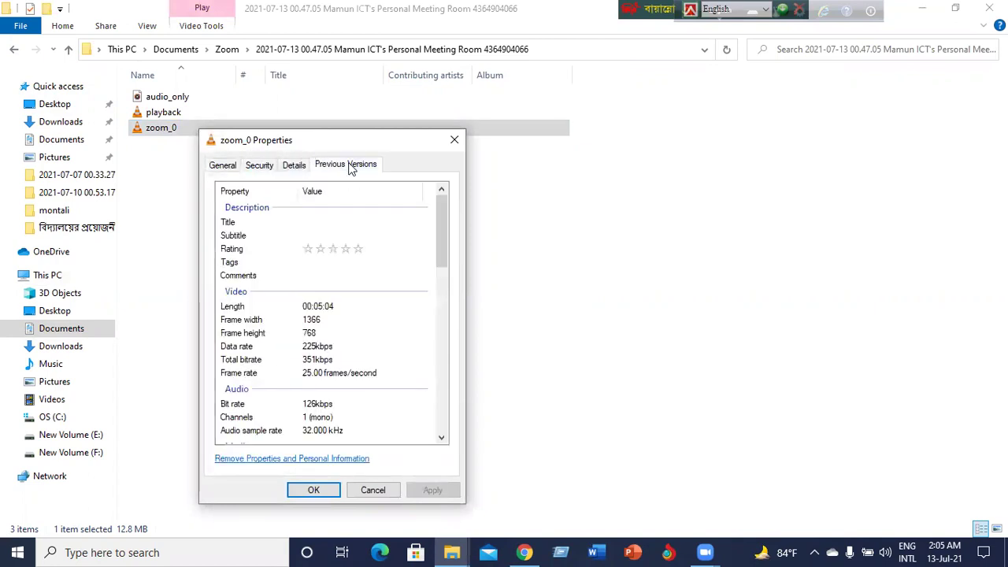
pyautogui.click(224, 168)
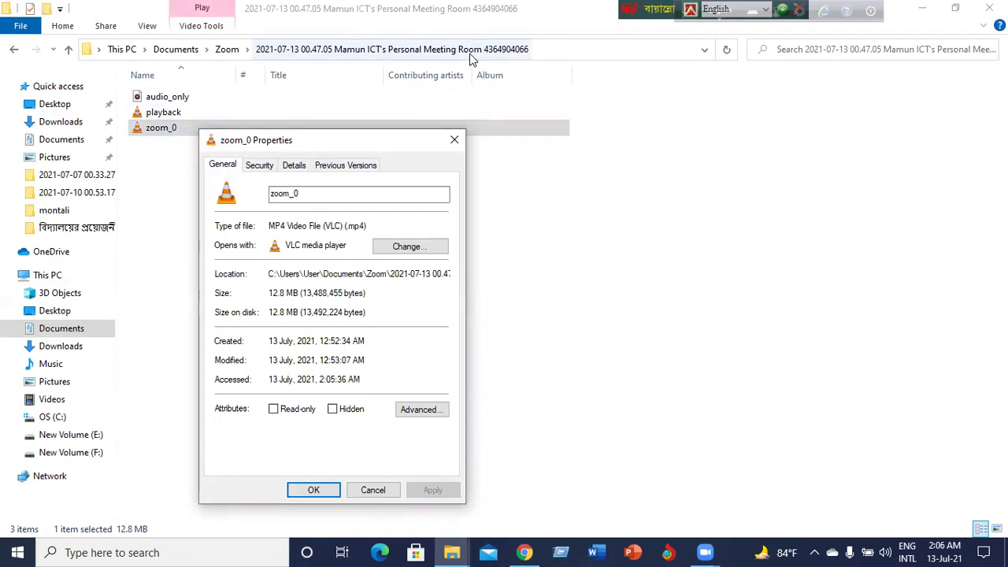
# - Highlight and copy the full location path of zoom_0, then clear the highlight and close its properties
pyautogui.moveTo(203, 262); pyautogui.dragTo(463, 289)
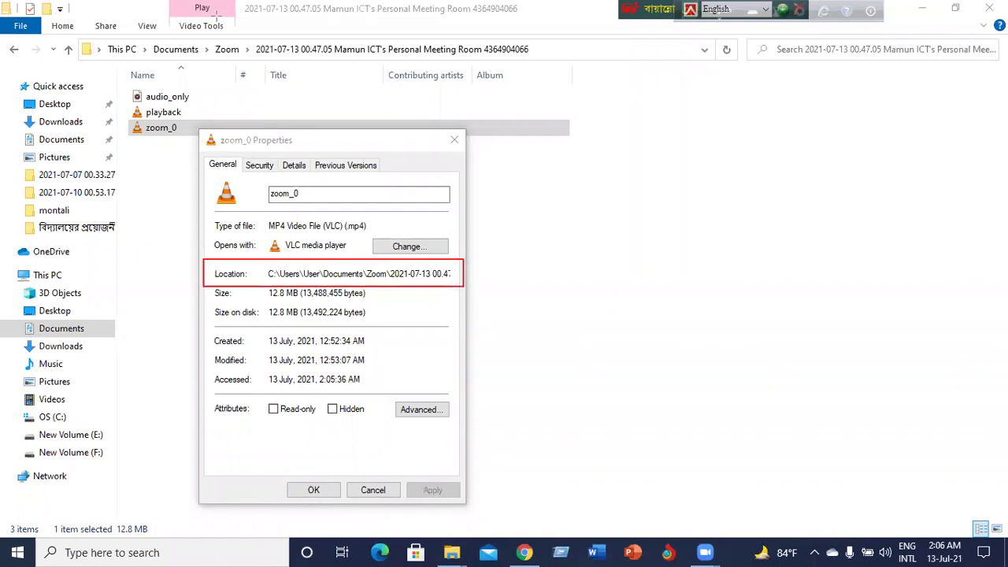
pyautogui.moveTo(269, 273); pyautogui.dragTo(467, 274)
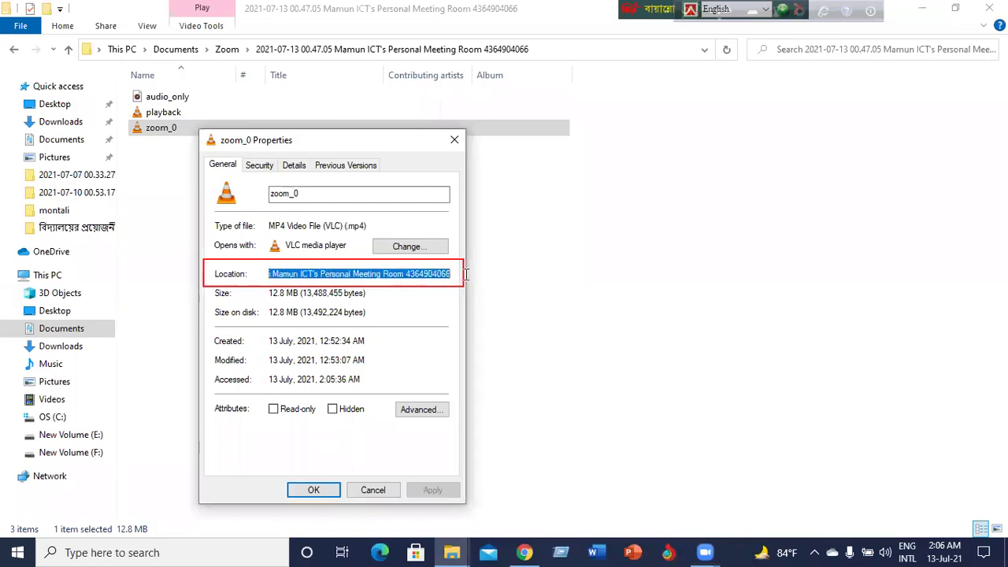
pyautogui.rightClick(361, 273)
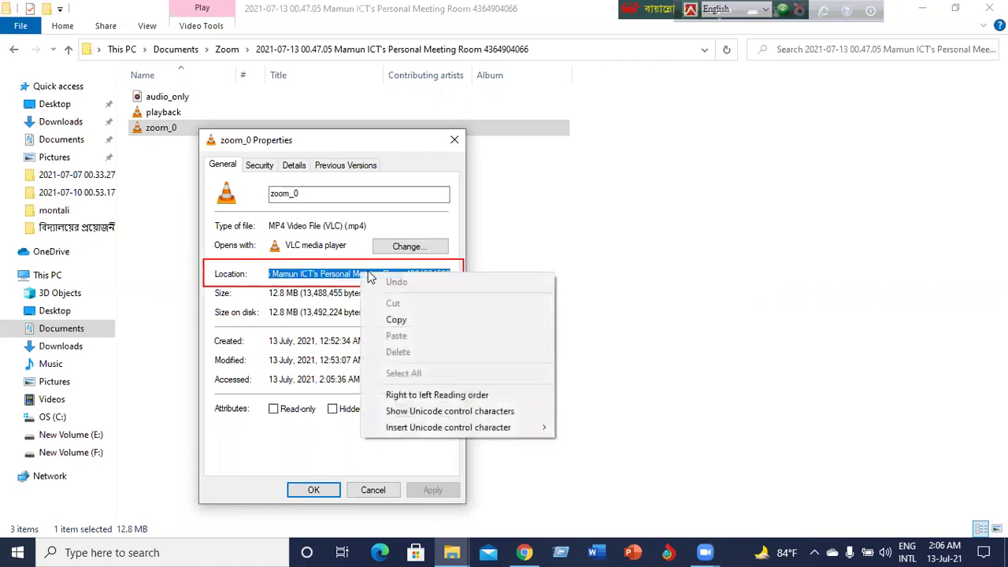
pyautogui.click(419, 320)
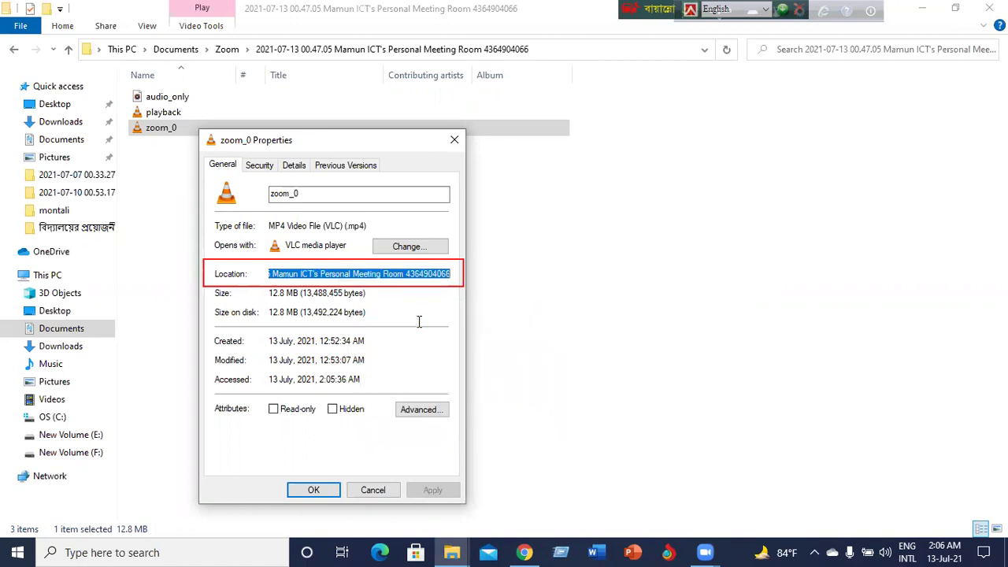
pyautogui.click(365, 93)
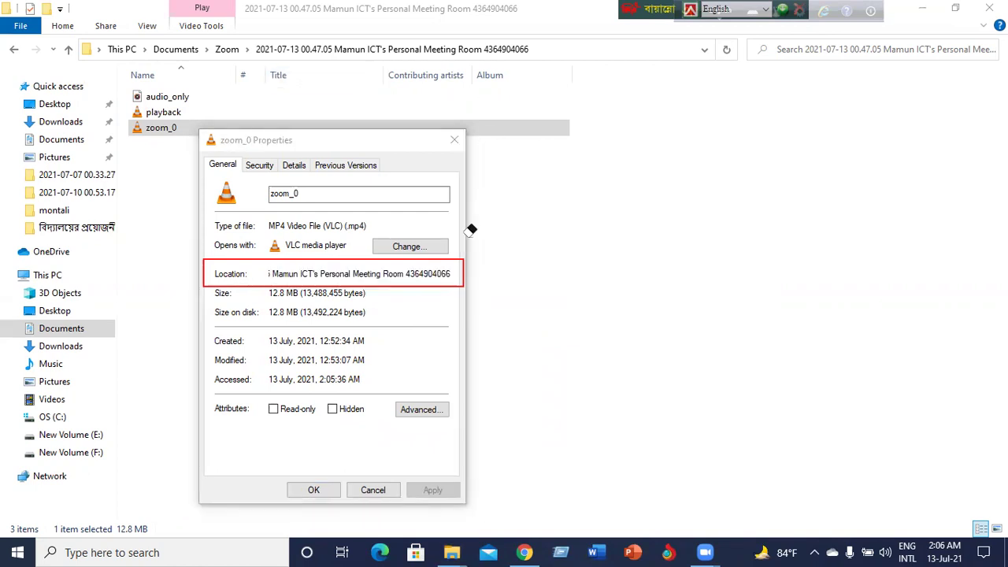
pyautogui.click(463, 258)
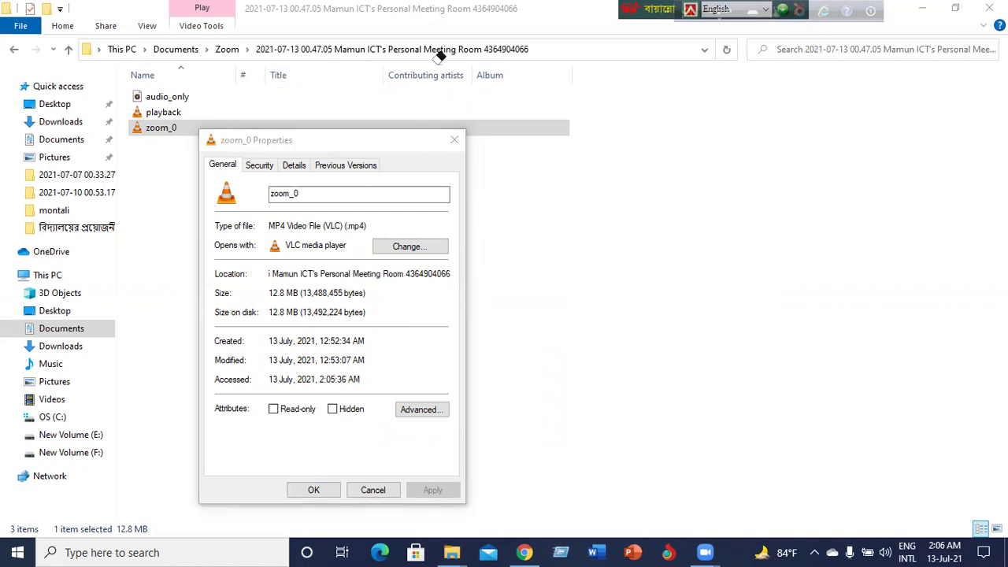
pyautogui.click(315, 490)
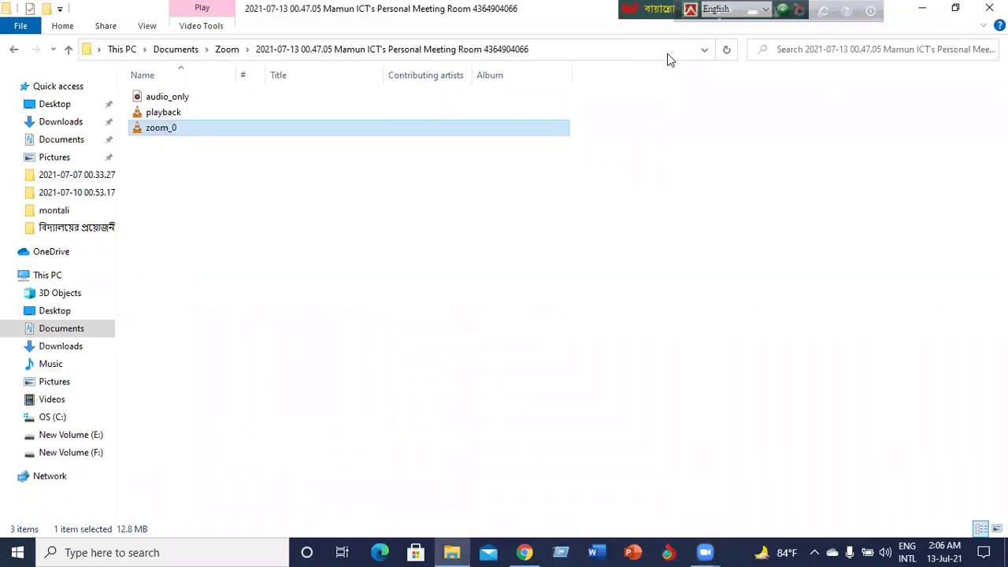
# - Switch to Chrome, load the copied folder path in a new tab, and open zoom_0.mp4 there with playback paused
pyautogui.click(922, 7)
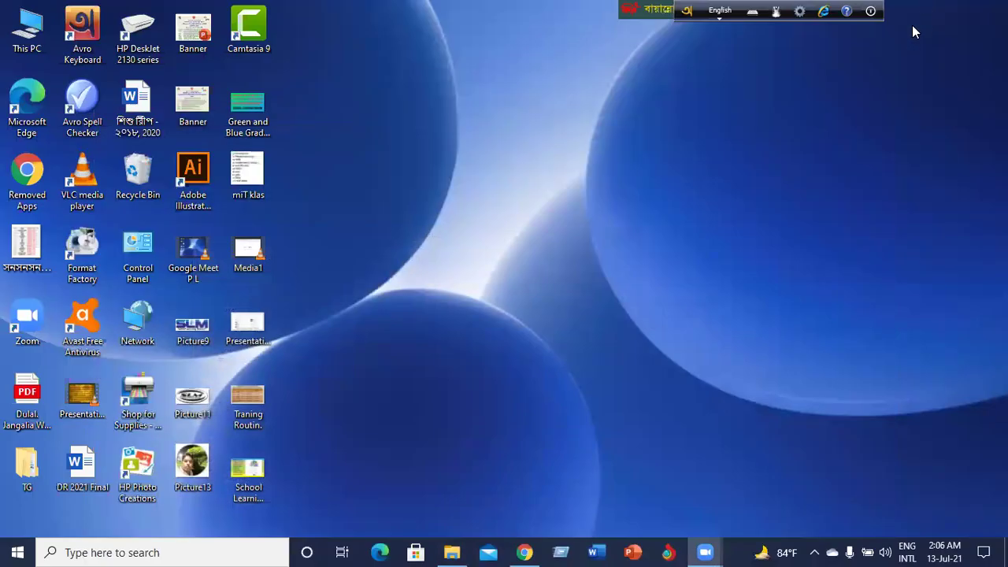
pyautogui.click(524, 553)
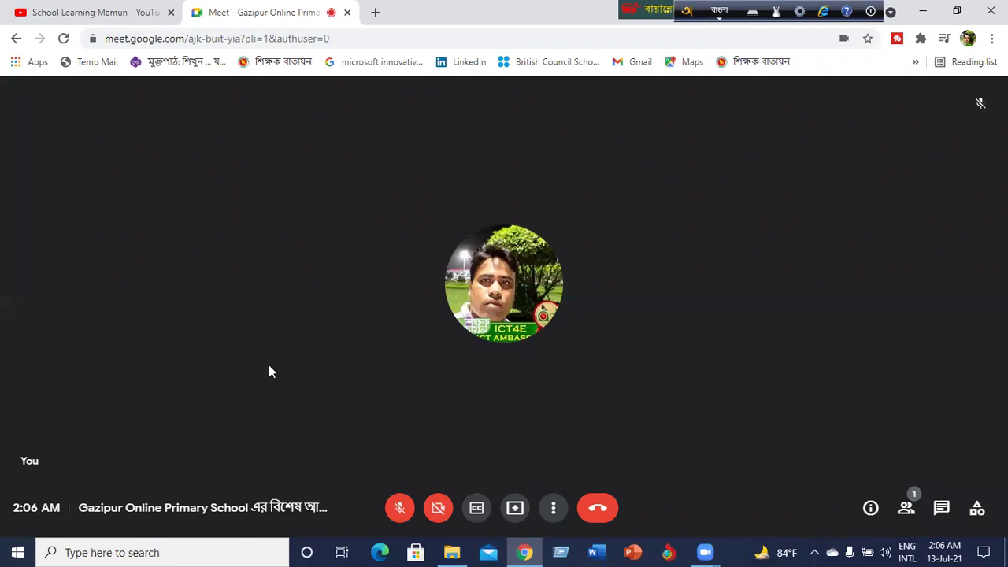
pyautogui.click(376, 13)
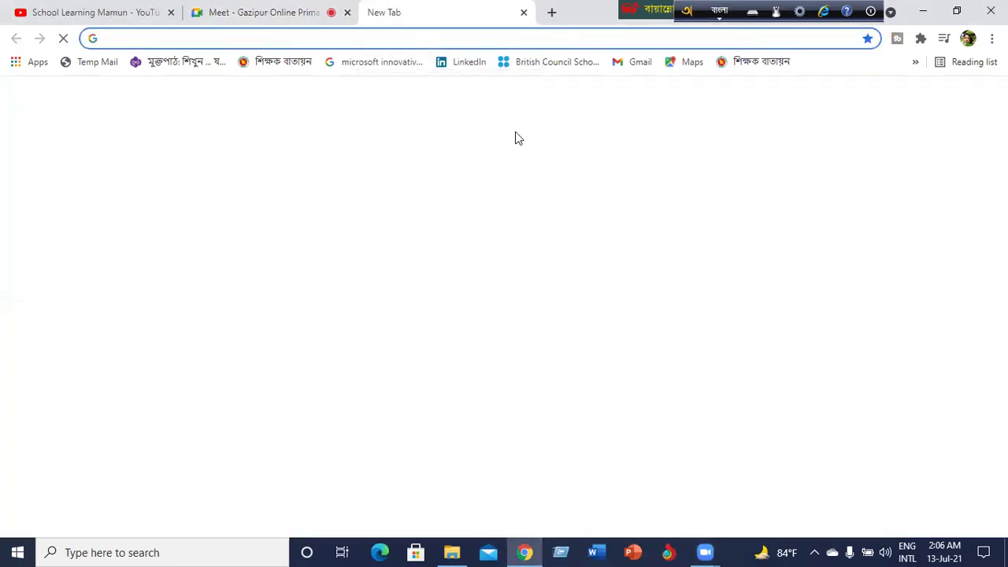
pyautogui.click(297, 37)
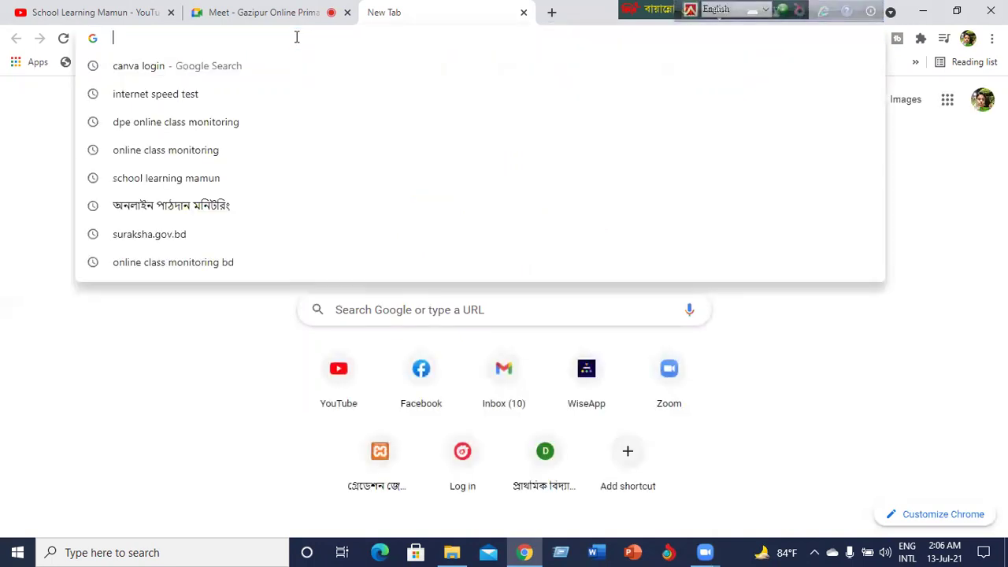
pyautogui.rightClick(295, 37)
pyautogui.click(334, 137)
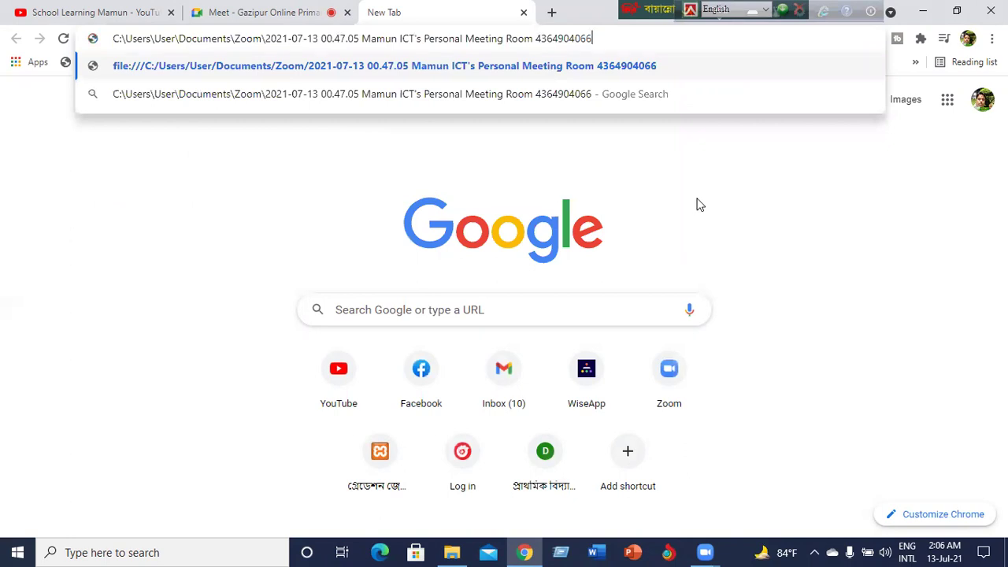
pyautogui.press('Return')
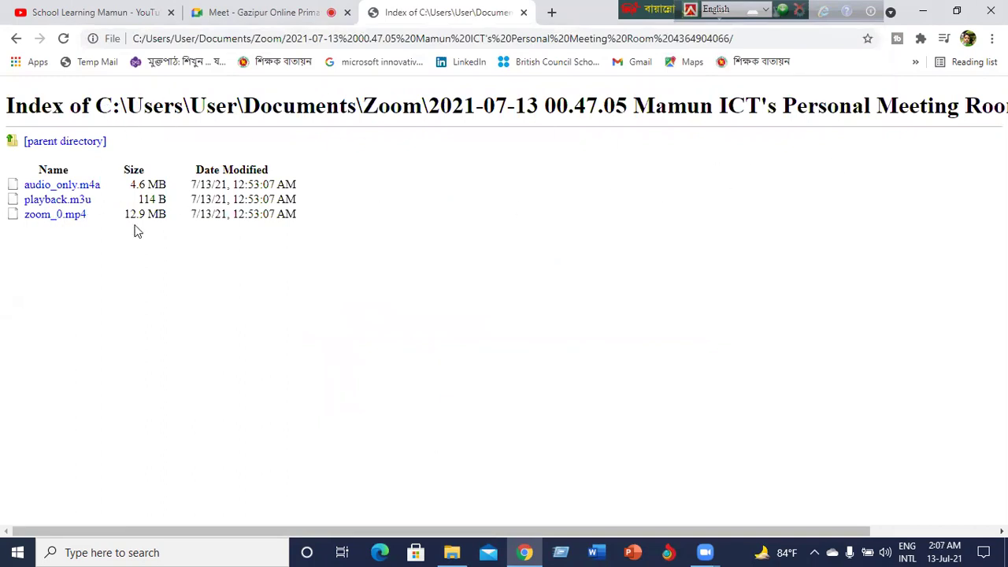
pyautogui.click(48, 224)
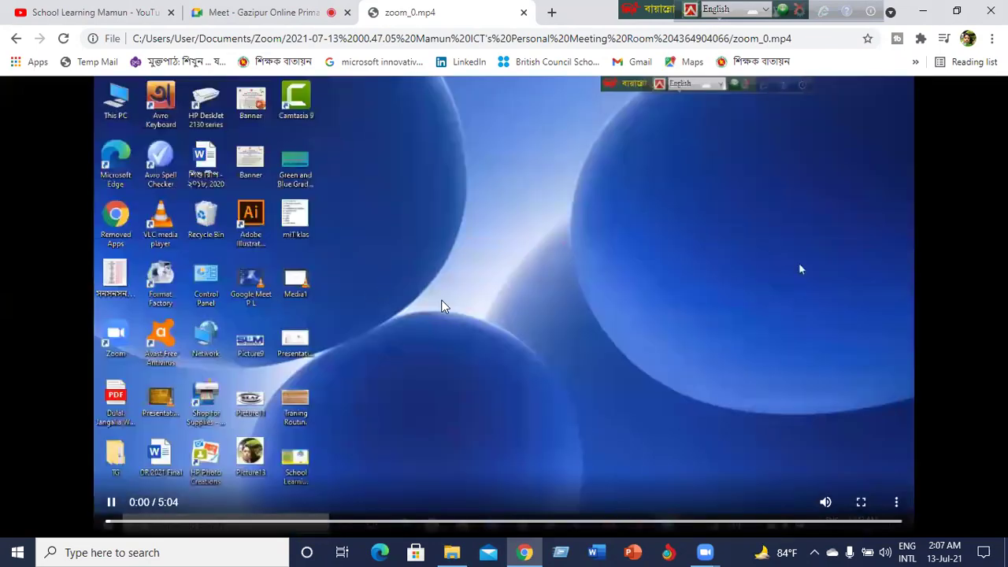
pyautogui.click(111, 503)
# - Return to the Google Meet call and present the zoom_0.mp4 Chrome tab with audio sharing enabled
pyautogui.click(287, 14)
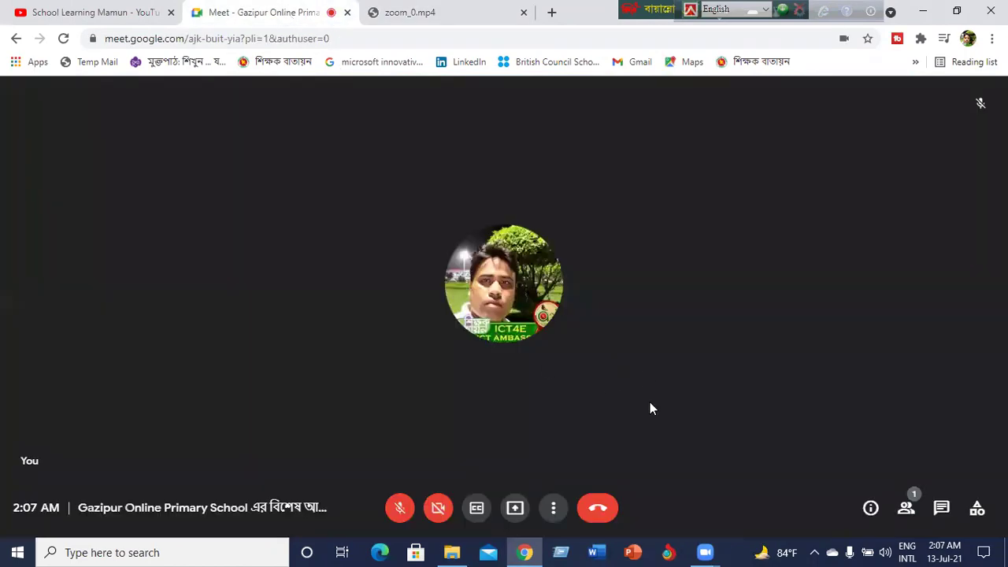
pyautogui.click(514, 509)
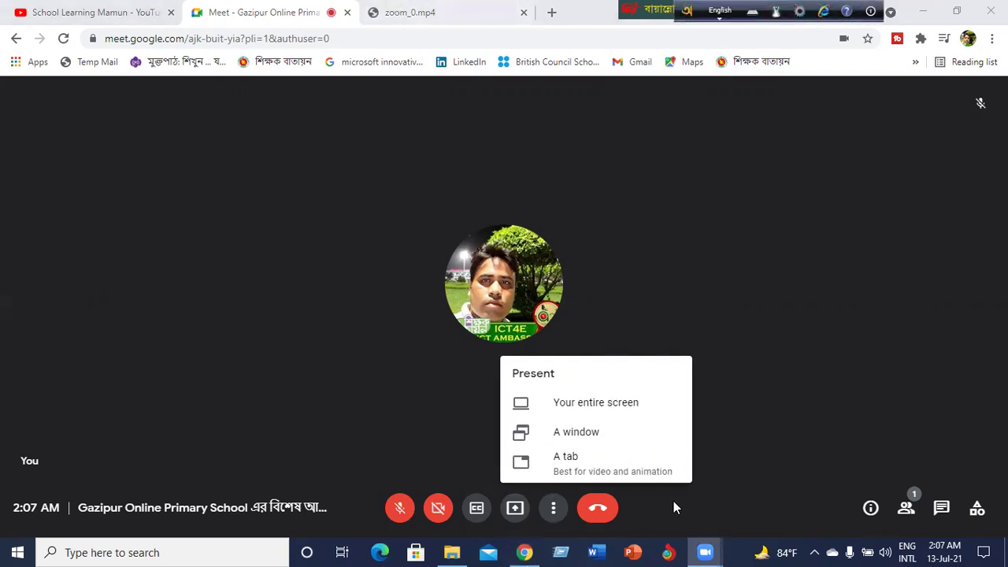
pyautogui.click(572, 468)
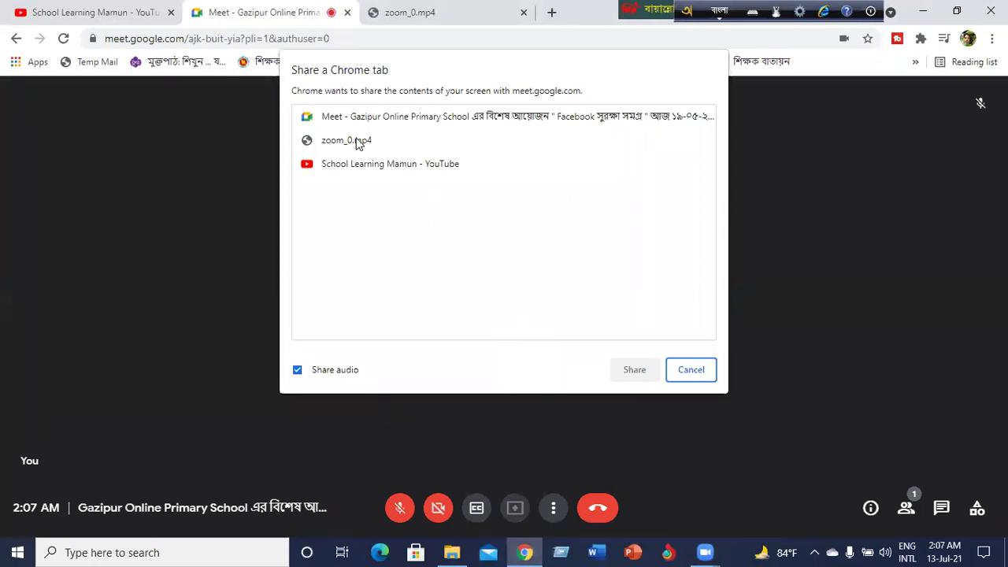
pyautogui.click(358, 142)
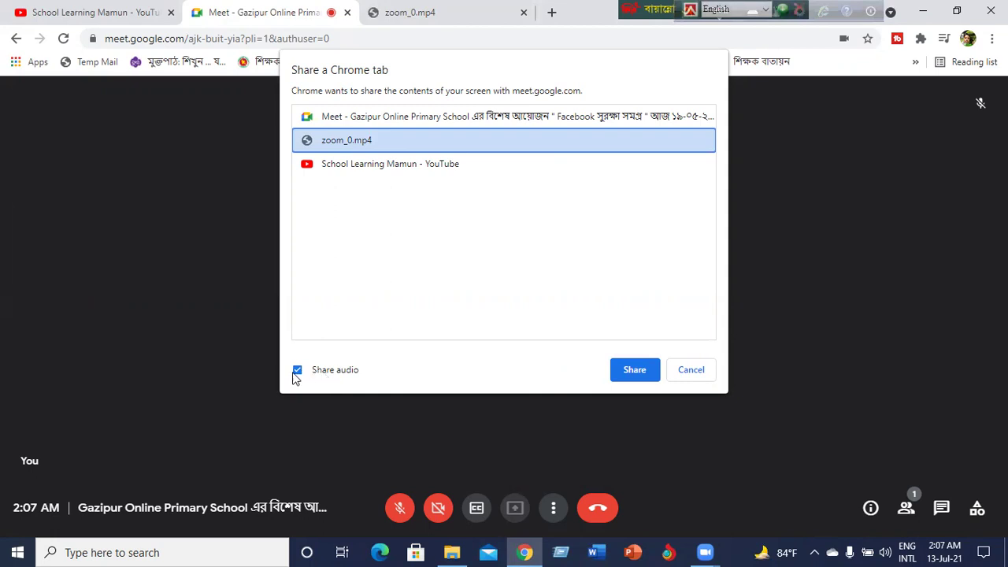
pyautogui.click(634, 370)
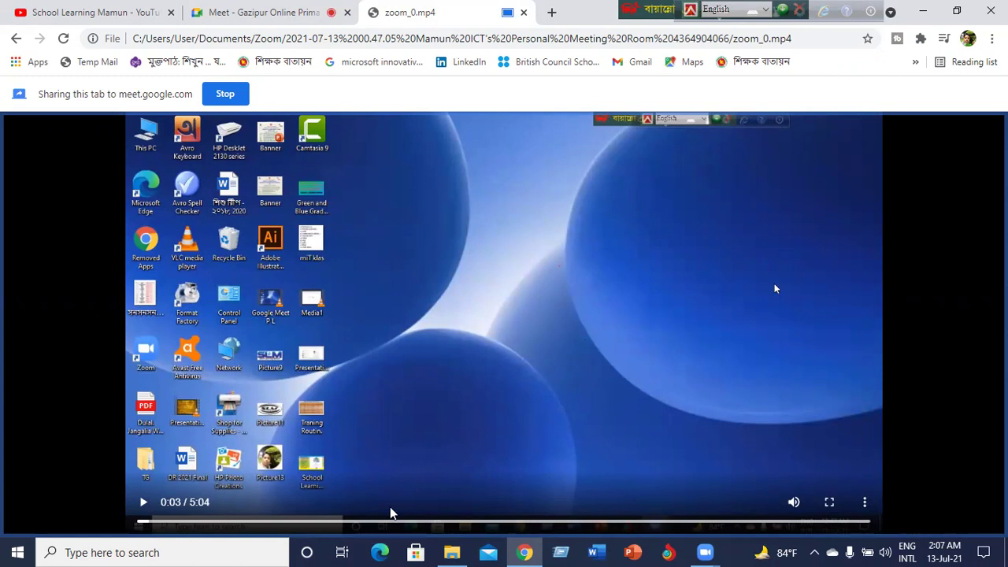
# - Play the shared zoom_0.mp4 video for a few seconds, pause it, and stop sharing the tab
pyautogui.click(142, 503)
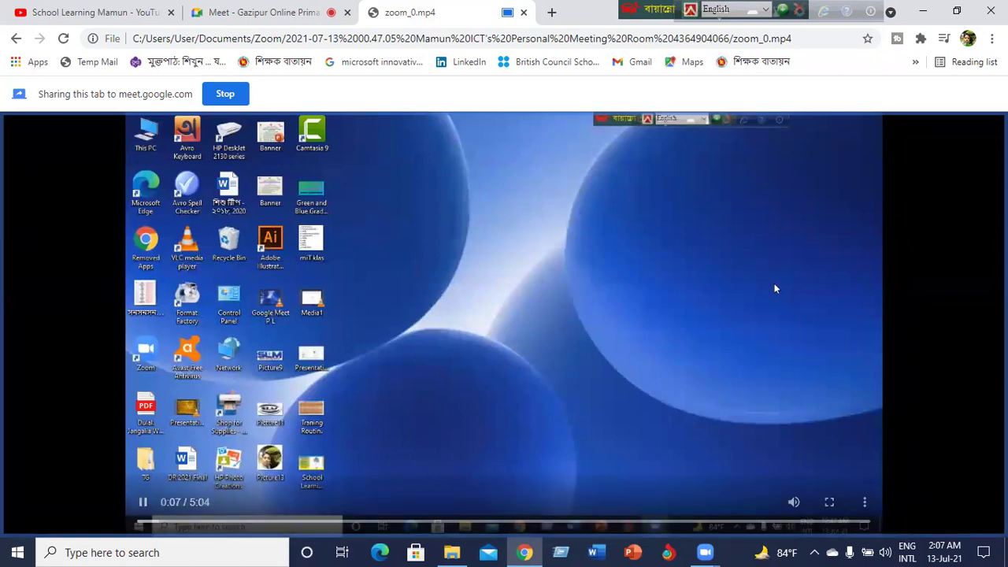
pyautogui.click(144, 502)
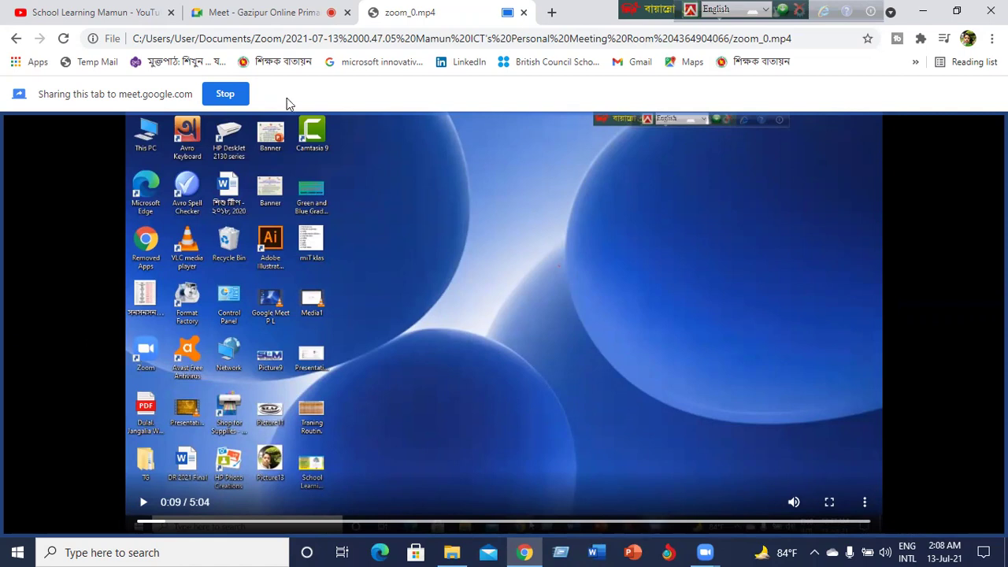
pyautogui.click(224, 94)
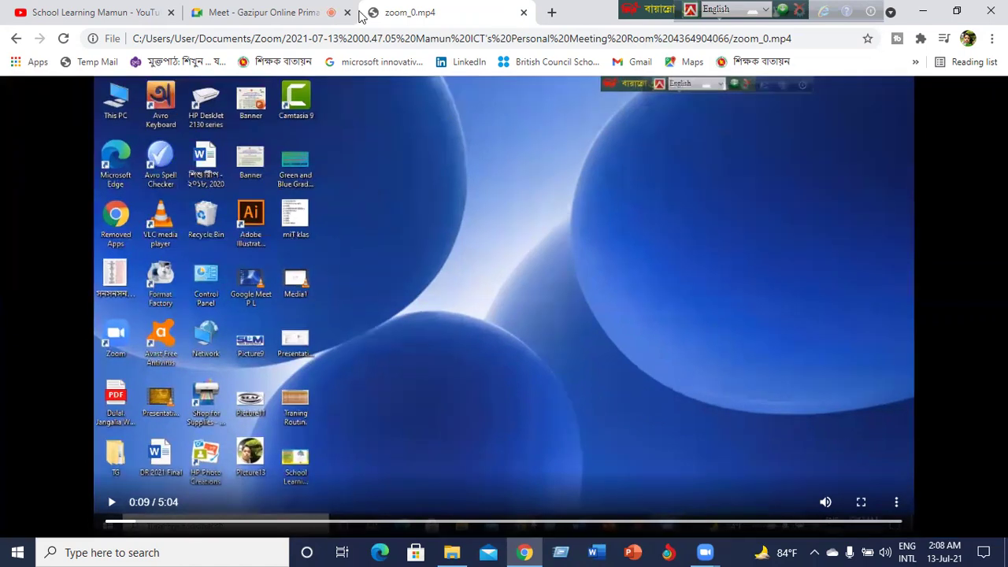
# - Present the zoom_0.mp4 tab in the Meet call again, switching audio sharing off and back on before sharing
pyautogui.click(310, 16)
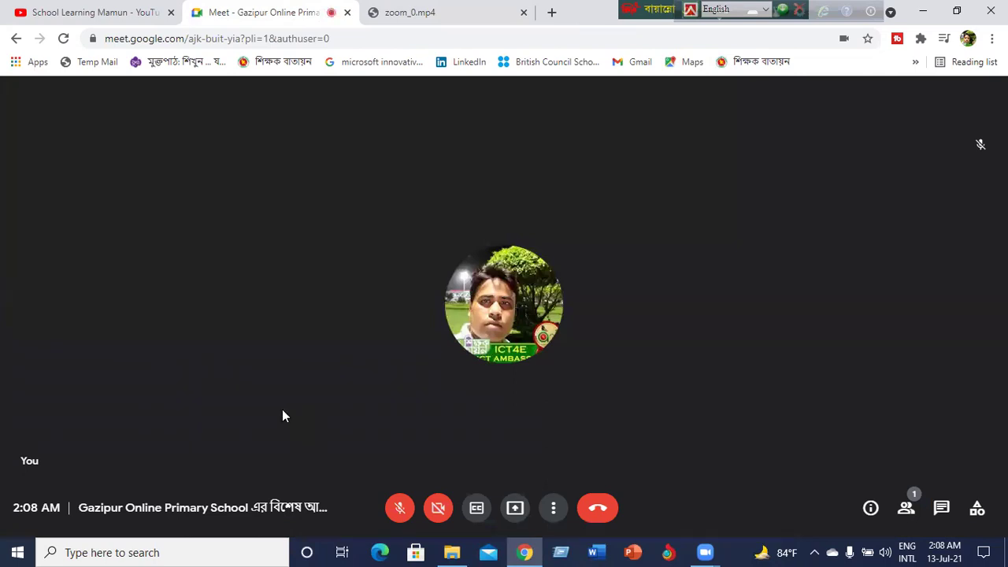
pyautogui.click(515, 507)
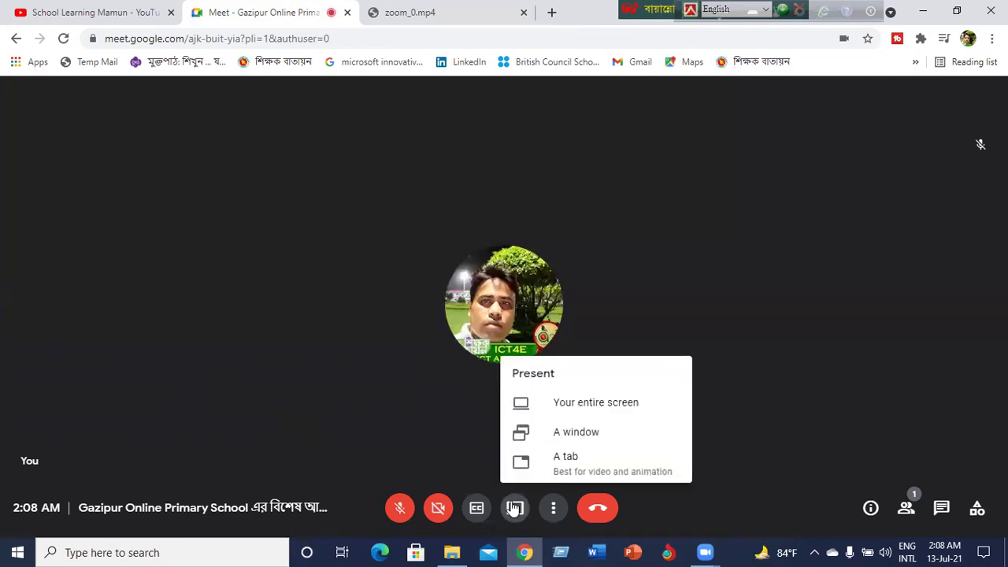
pyautogui.click(573, 463)
pyautogui.click(298, 370)
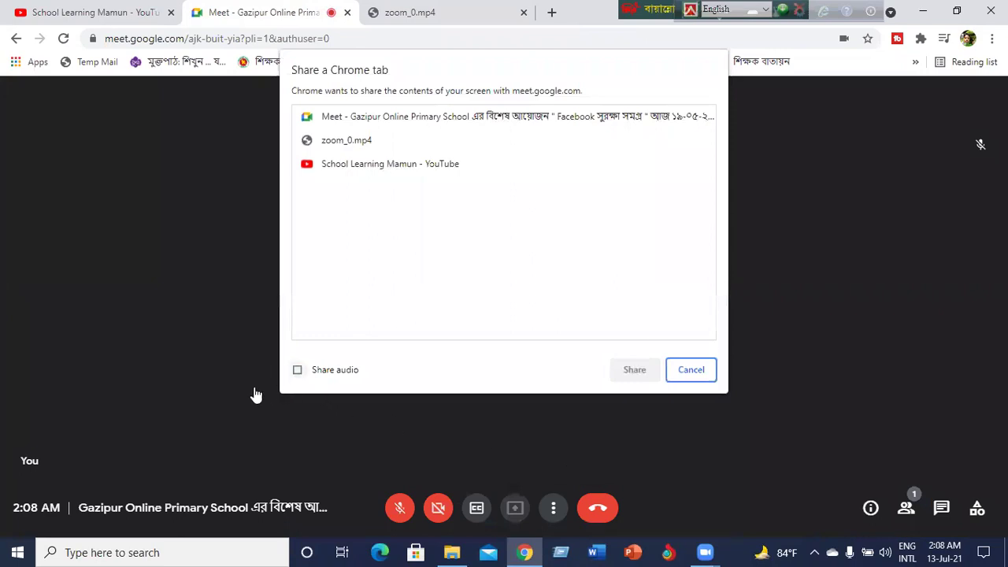
pyautogui.click(297, 370)
pyautogui.click(345, 142)
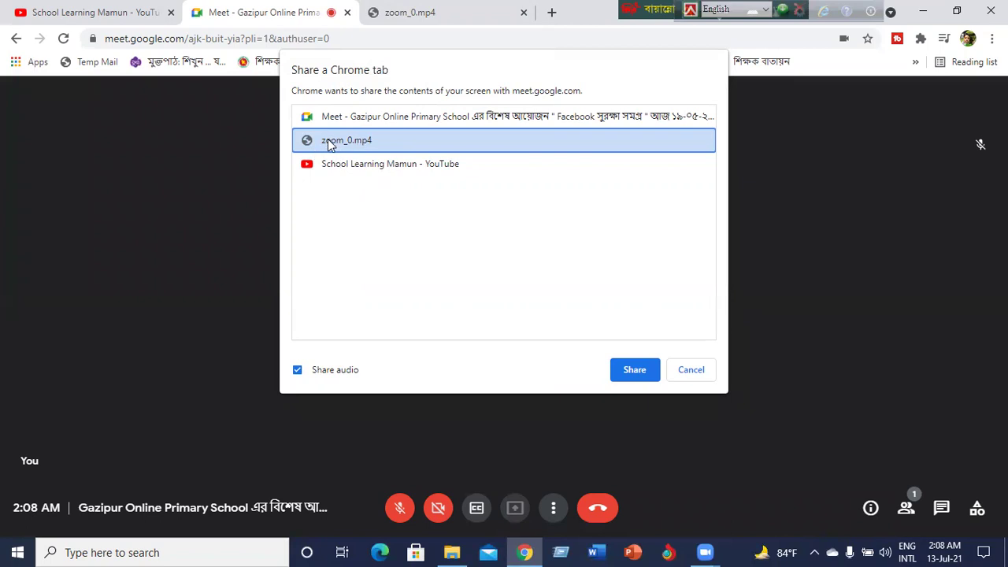
pyautogui.click(631, 375)
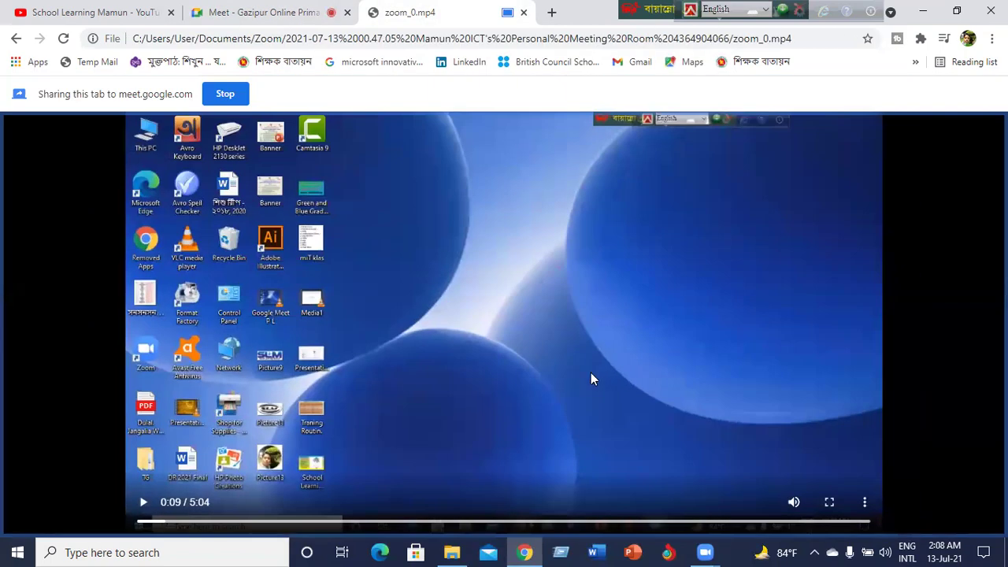
# - Resume the presented video briefly, pause it again, and end the tab sharing
pyautogui.click(142, 502)
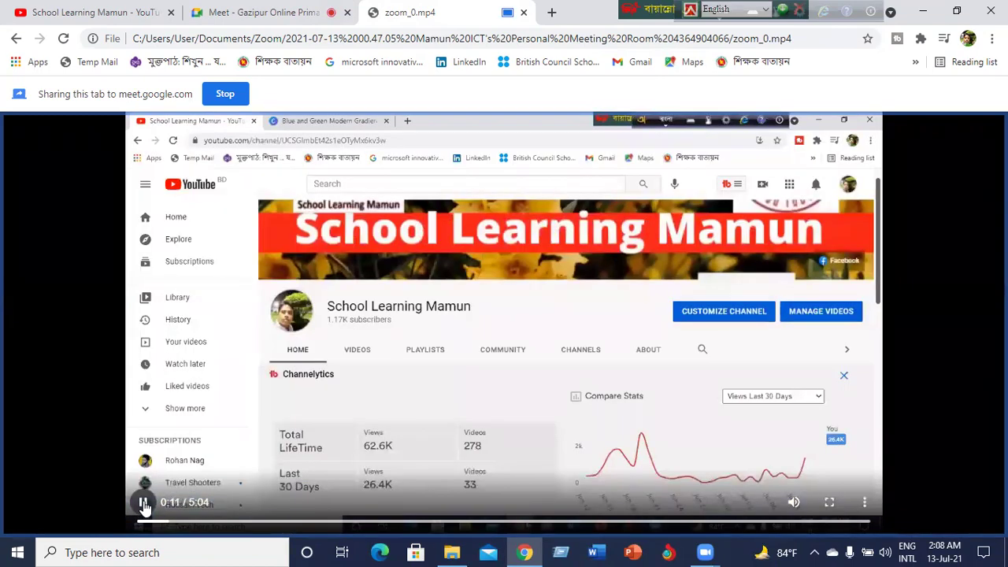
pyautogui.click(144, 504)
pyautogui.click(238, 93)
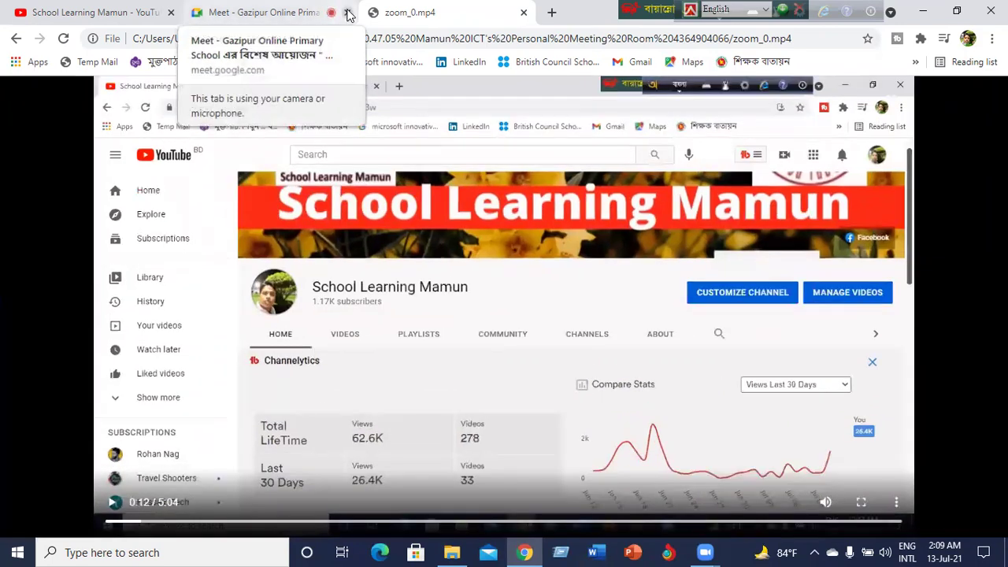
# - Leave the Google Meet call and close both the Meet and zoom_0.mp4 tabs
pyautogui.click(285, 16)
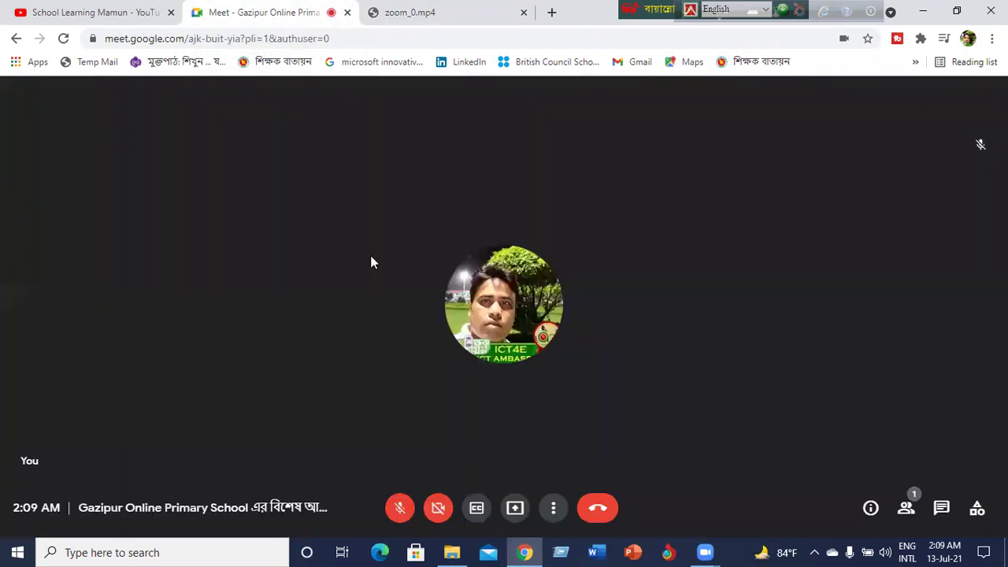
pyautogui.click(596, 507)
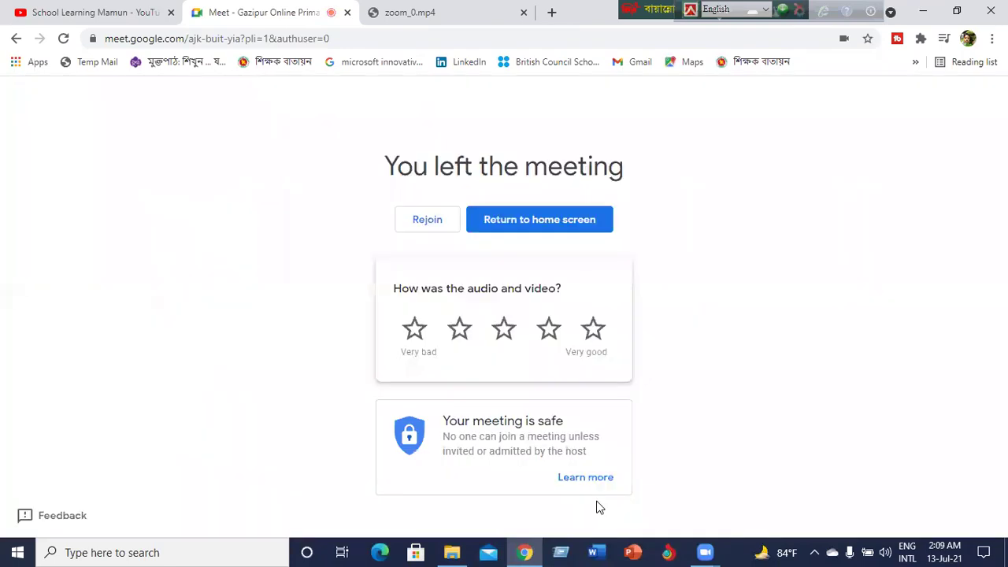
pyautogui.click(347, 13)
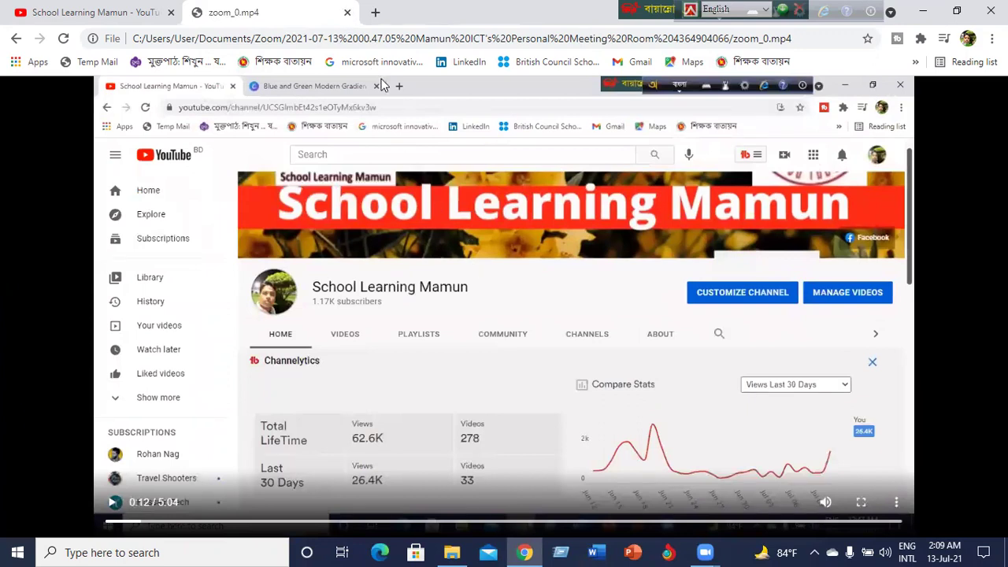
pyautogui.click(347, 14)
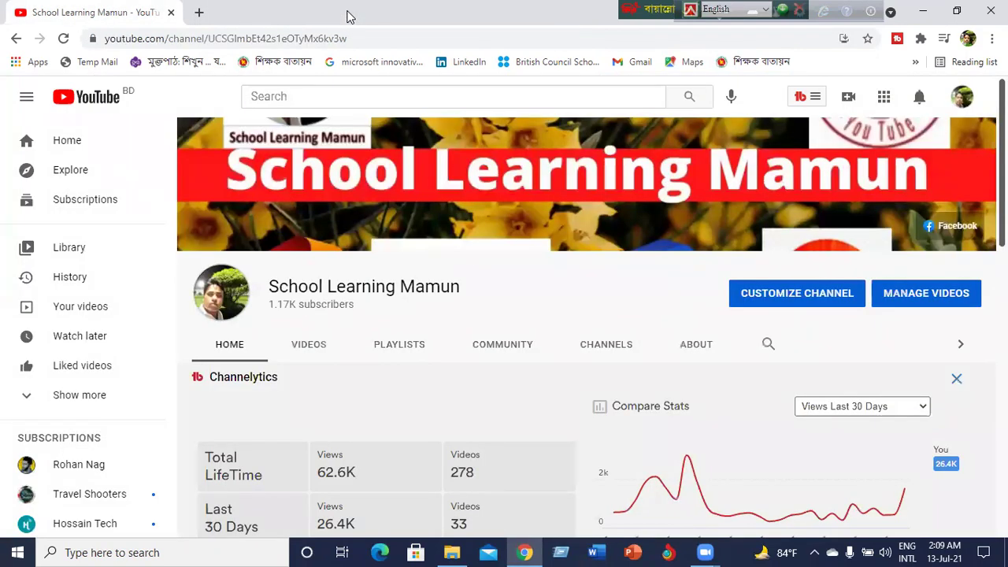